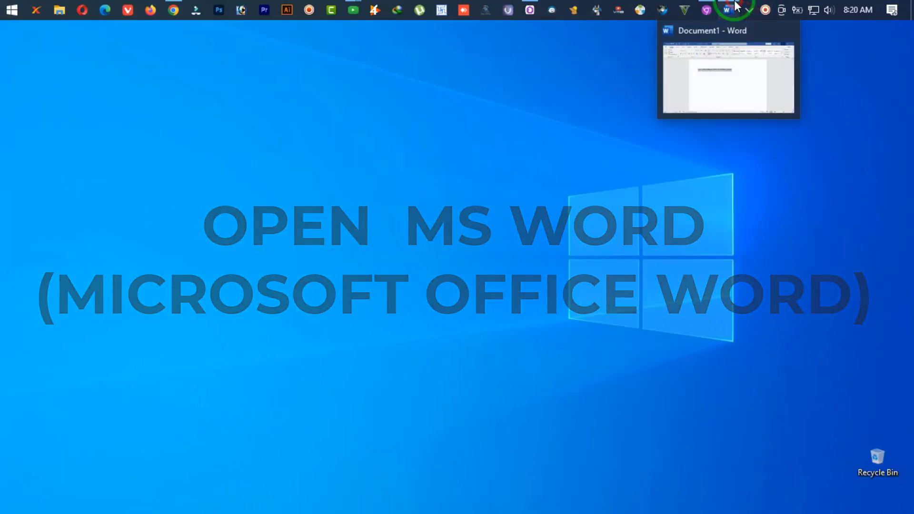
- Bring Document1 to the front and resize the three-line title to 48 pt
left_click(713, 6)
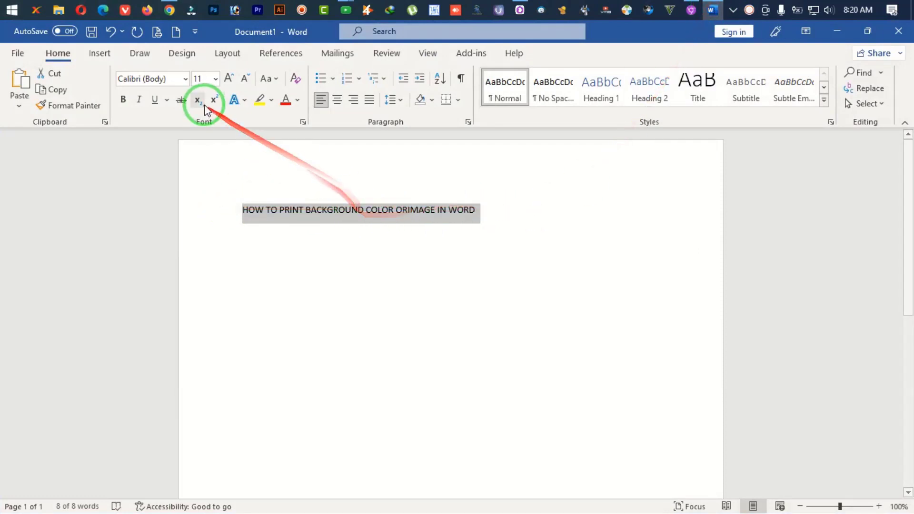
left_click(230, 78)
left_click(230, 78)
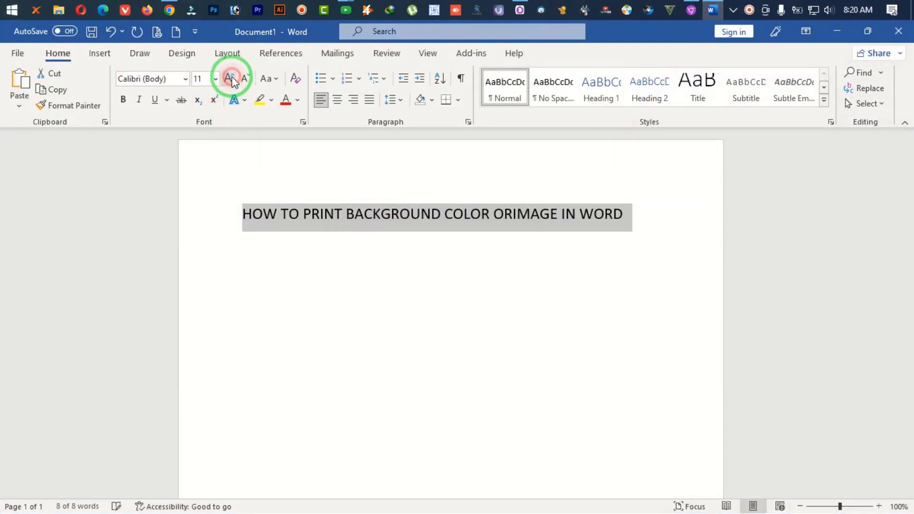
left_click(231, 78)
left_click(230, 78)
left_click(231, 78)
left_click(231, 78)
left_click(231, 78)
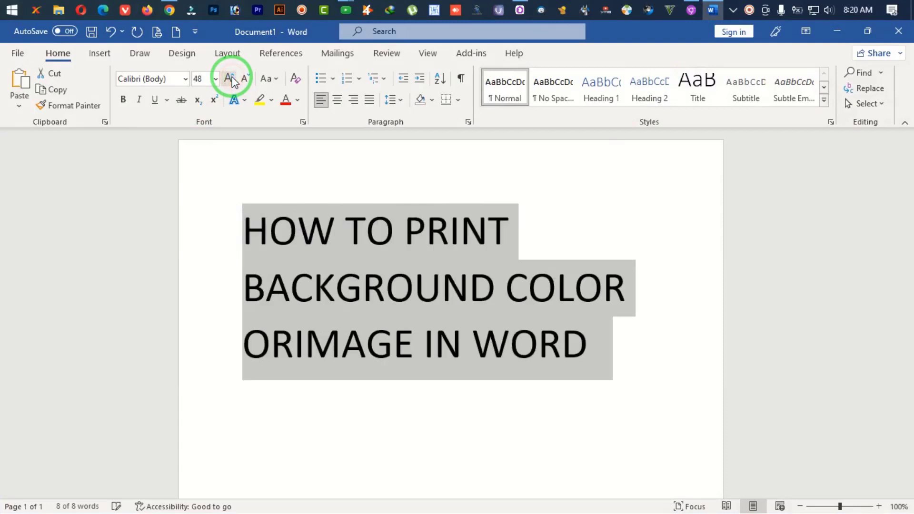
left_click(231, 78)
left_click(245, 78)
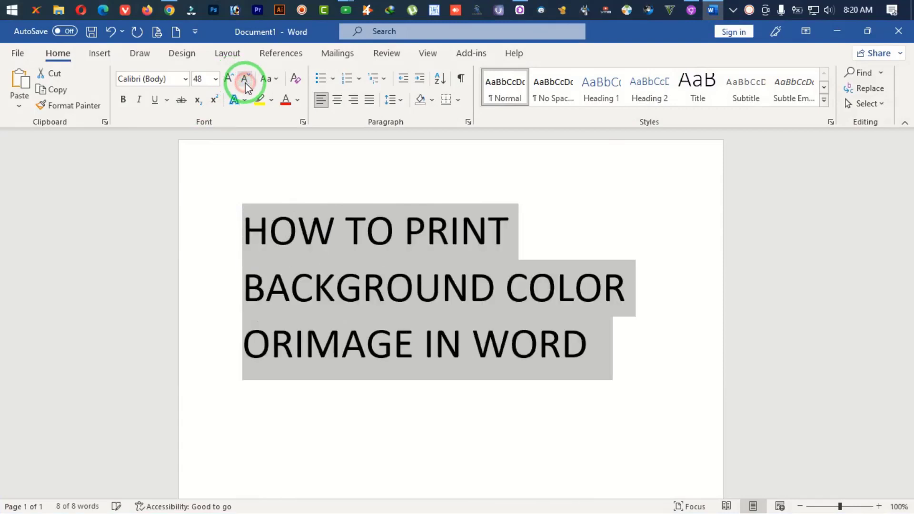
- Centre the title and make it bold
left_click(338, 101)
left_click(123, 100)
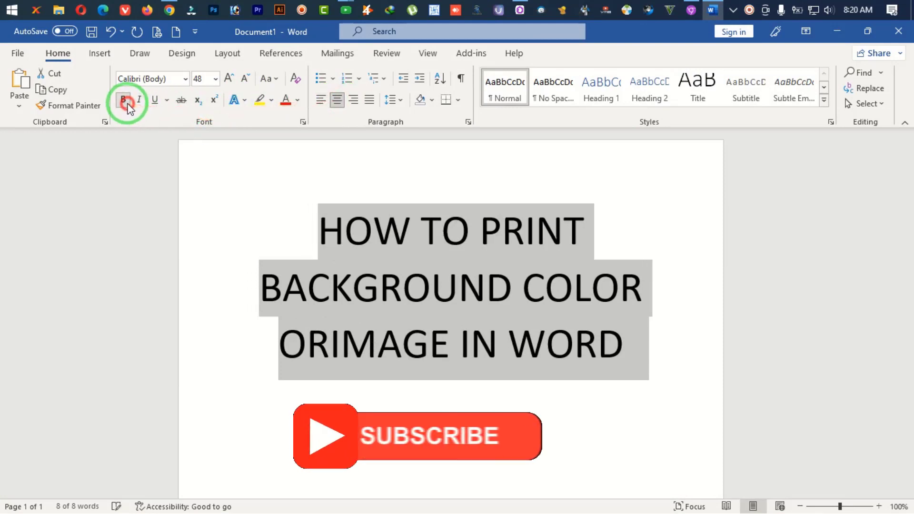
left_click(298, 223)
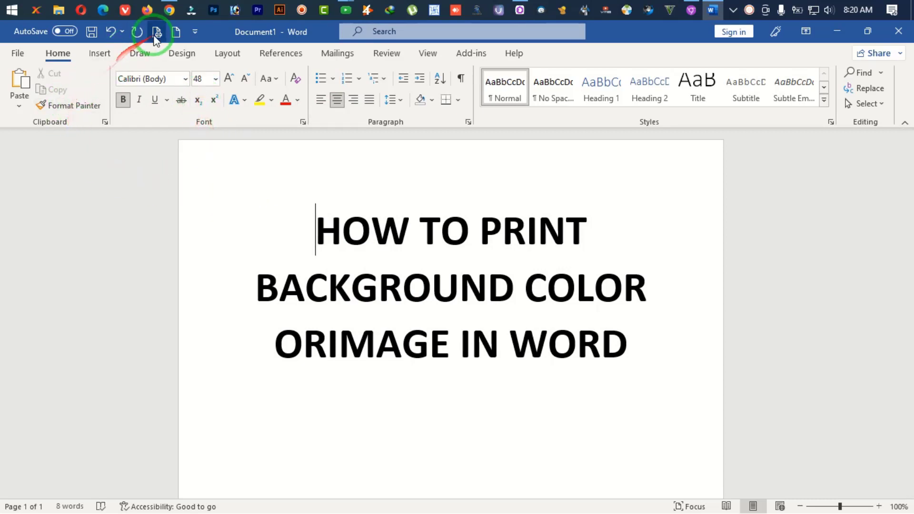
left_click(196, 32)
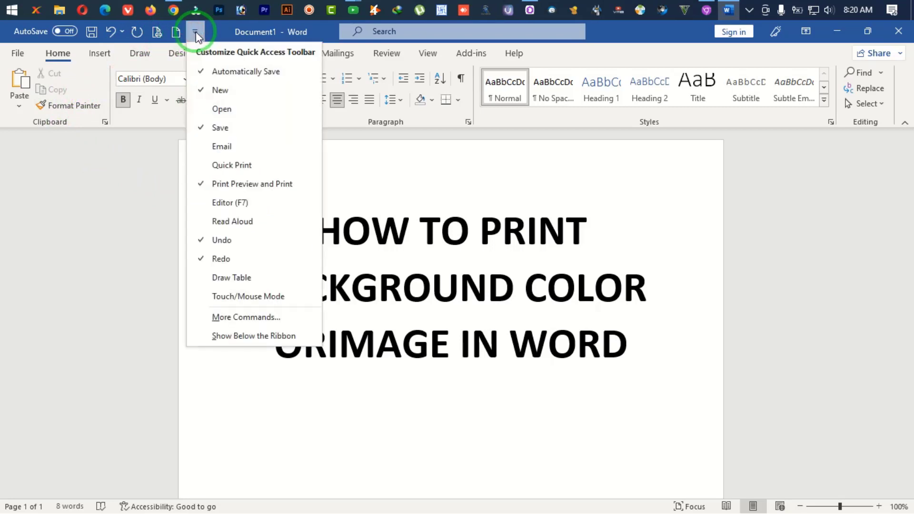
left_click(157, 34)
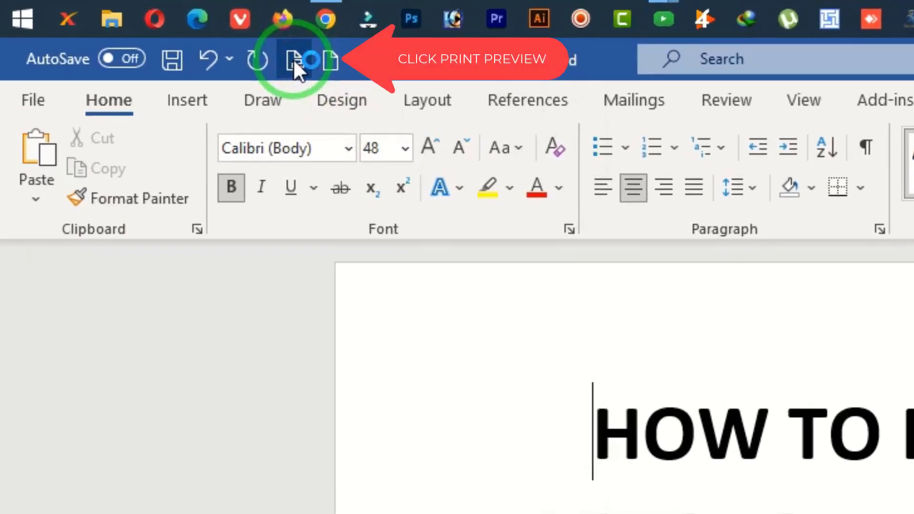
left_click(293, 60)
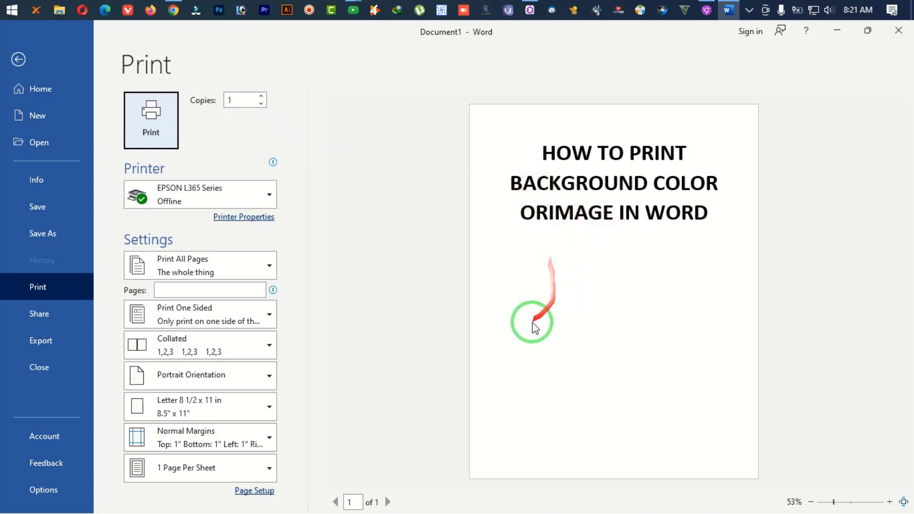
left_click(19, 60)
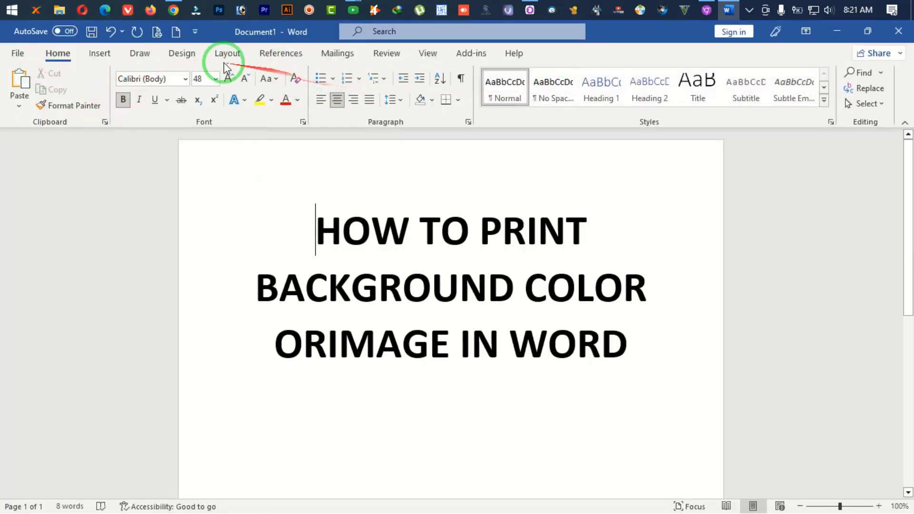
- Set the page colour to green on the Design tab and select the whole title
left_click(185, 54)
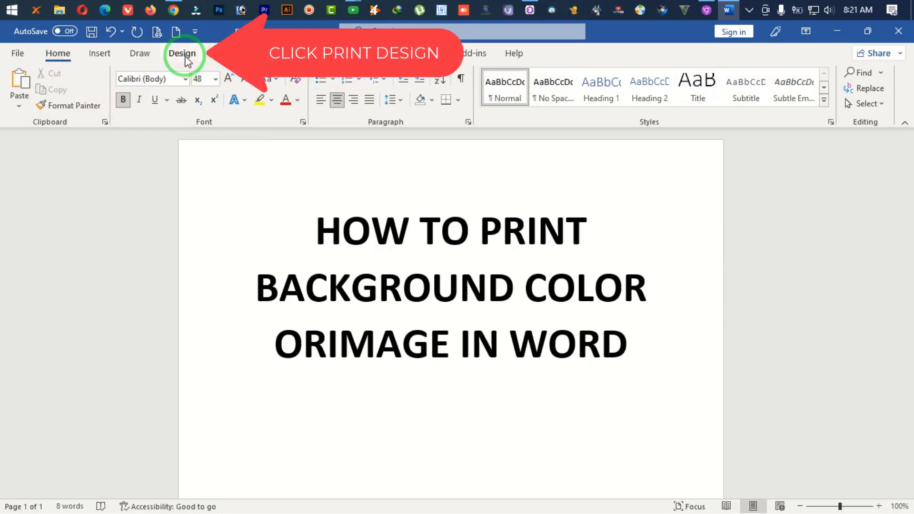
left_click(185, 54)
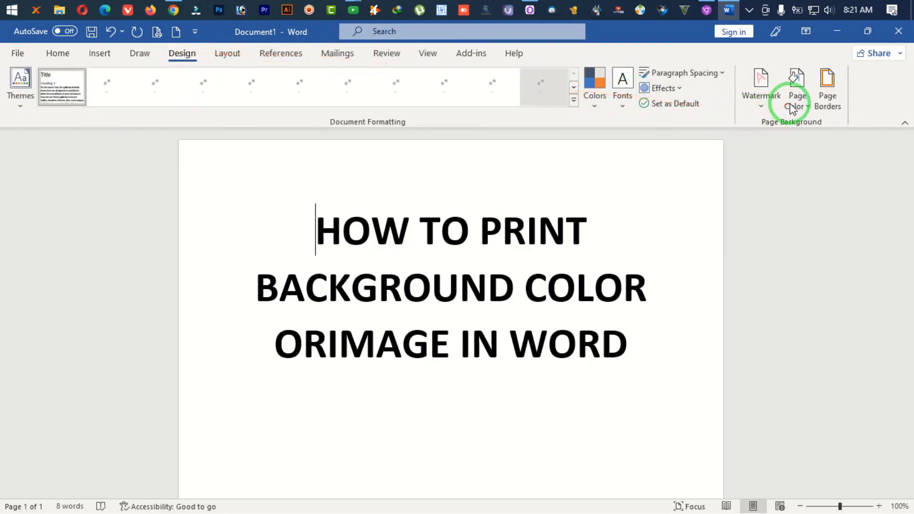
left_click(807, 109)
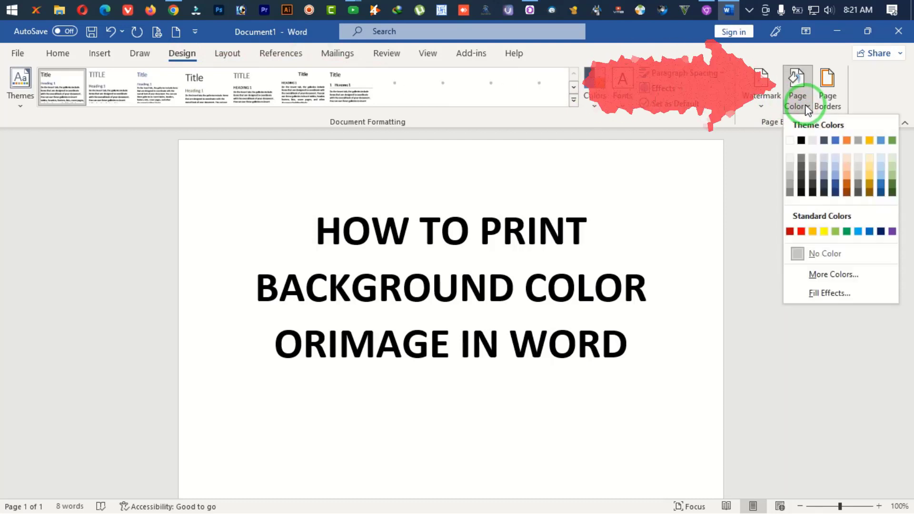
left_click(849, 232)
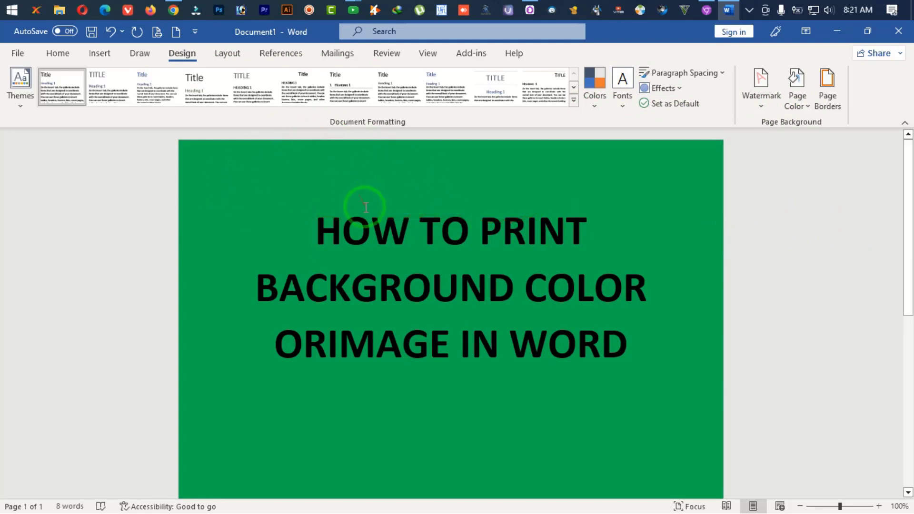
left_click_drag(316, 216, 620, 335)
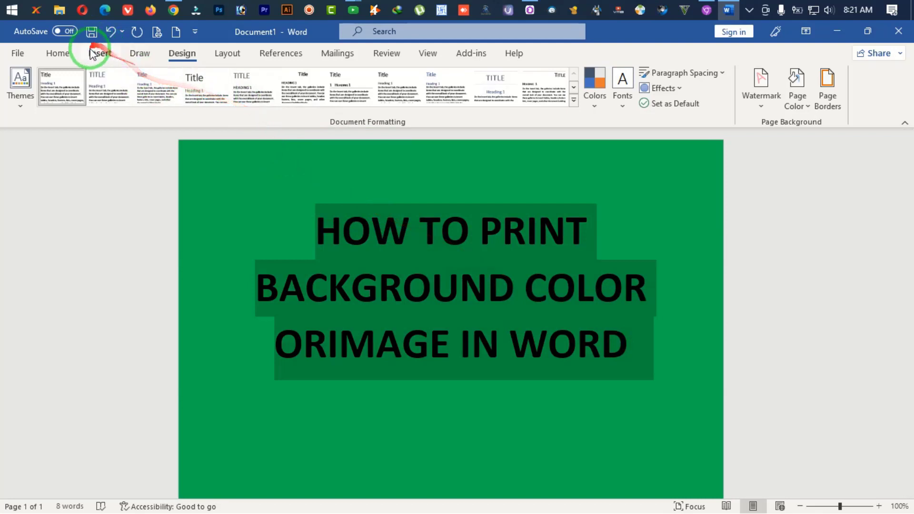
- Change the selected title's font colour to White
left_click(59, 53)
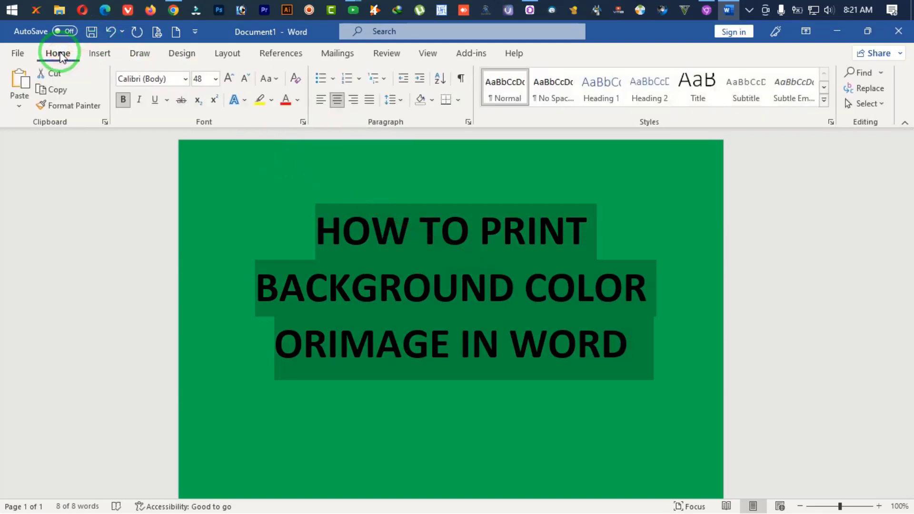
left_click(296, 103)
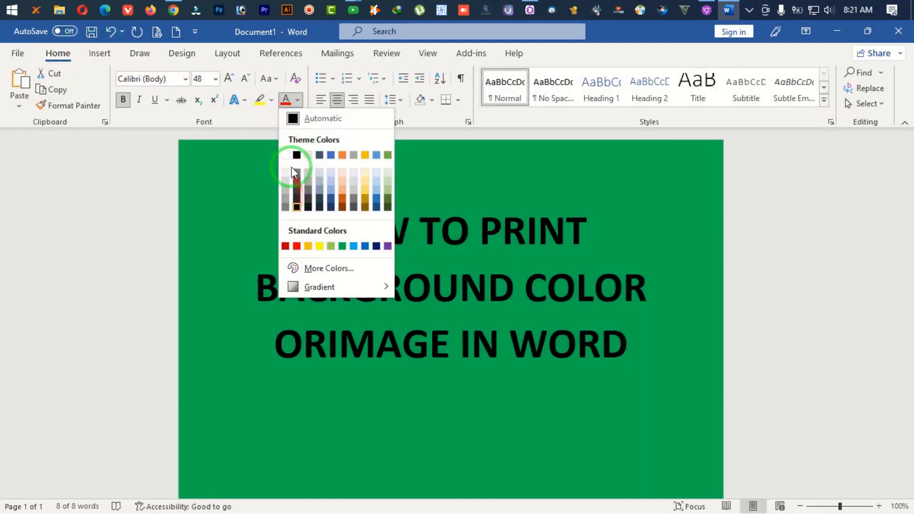
left_click(285, 156)
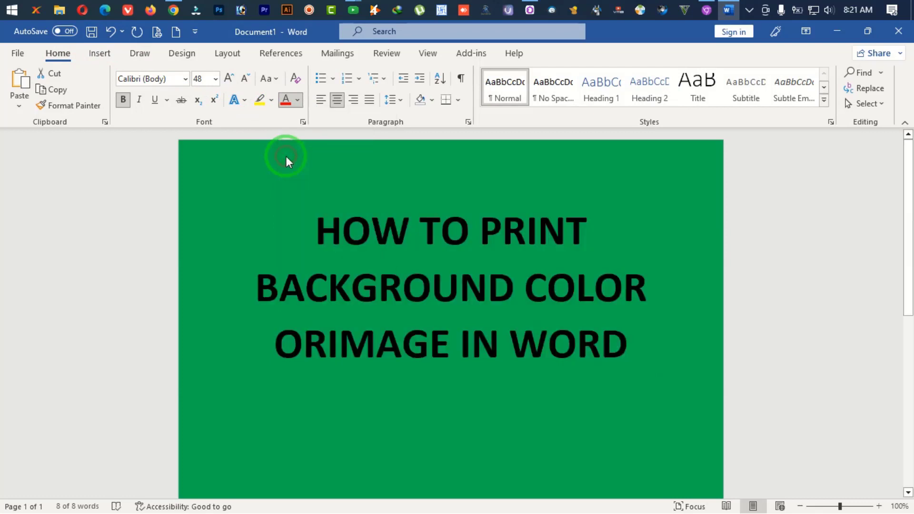
left_click(290, 179)
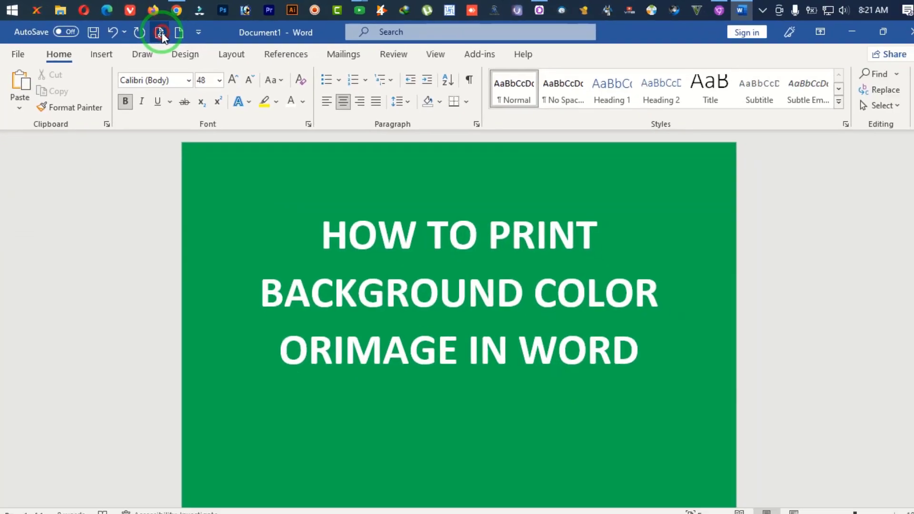
- Preview the page, then select all three title lines and colour them red
left_click(161, 34)
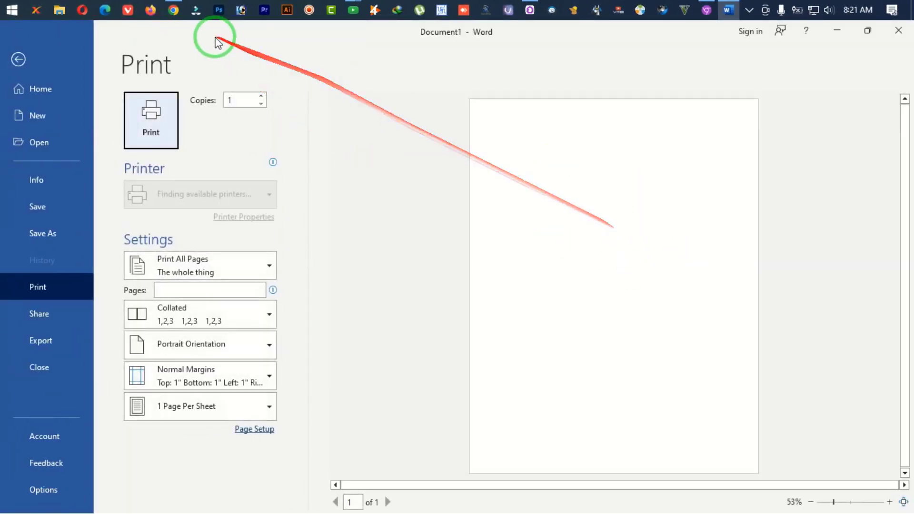
left_click(43, 61)
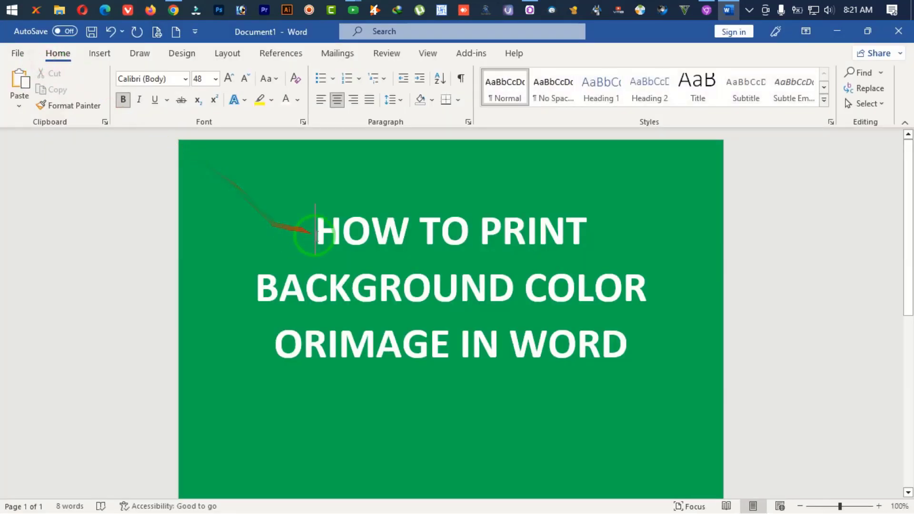
left_click_drag(334, 229, 567, 347)
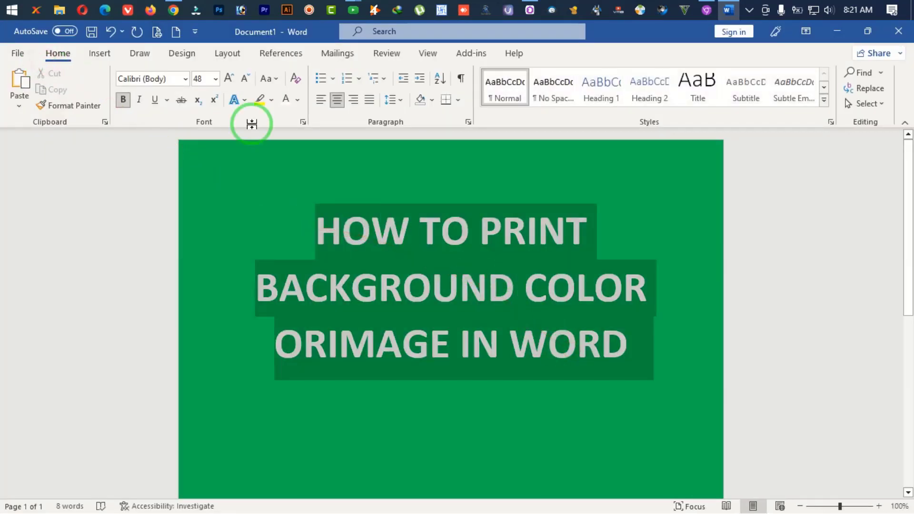
left_click(299, 101)
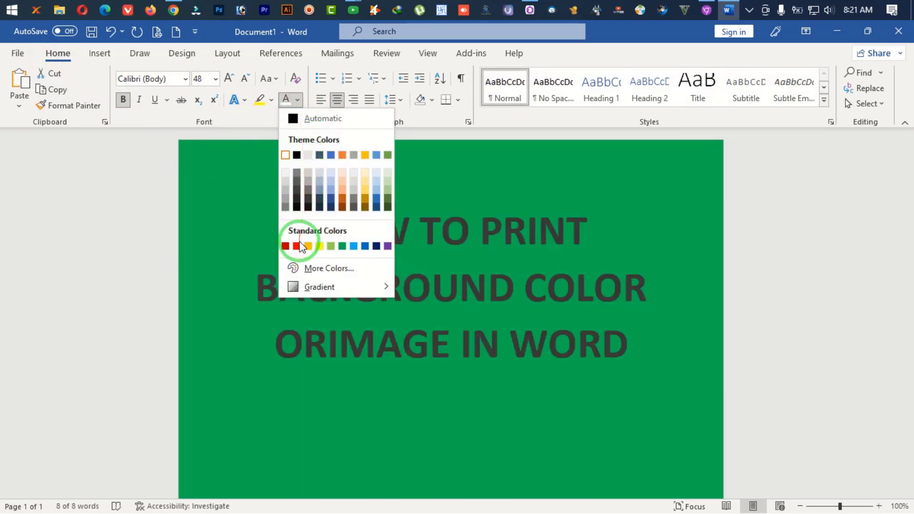
left_click(298, 247)
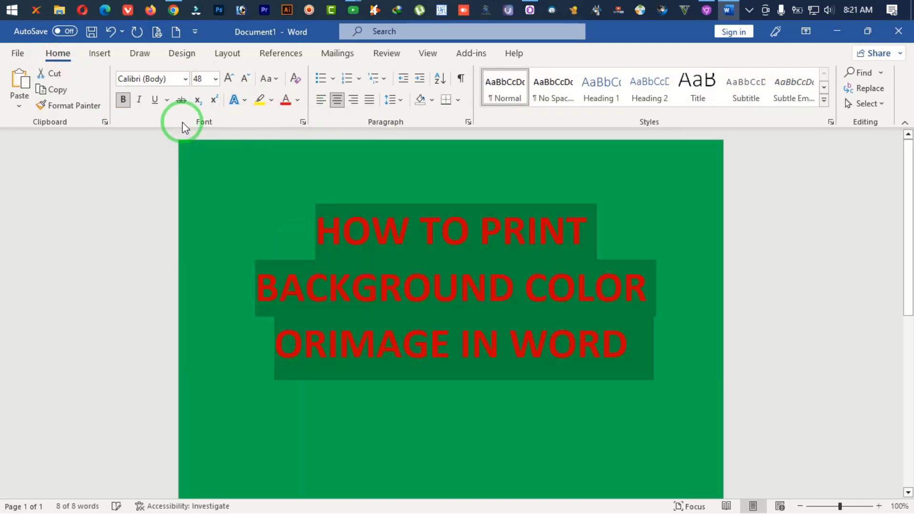
- Check the red title on the green page in Print Preview
left_click(261, 169)
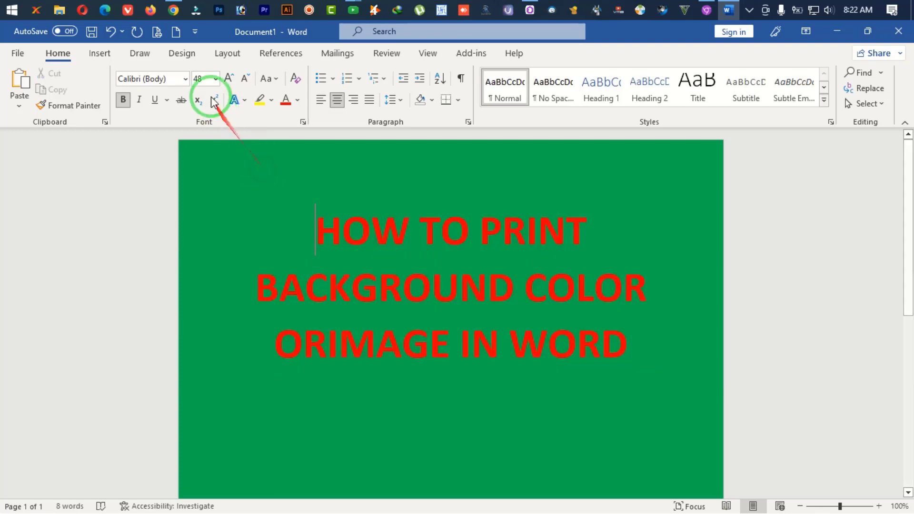
left_click(159, 32)
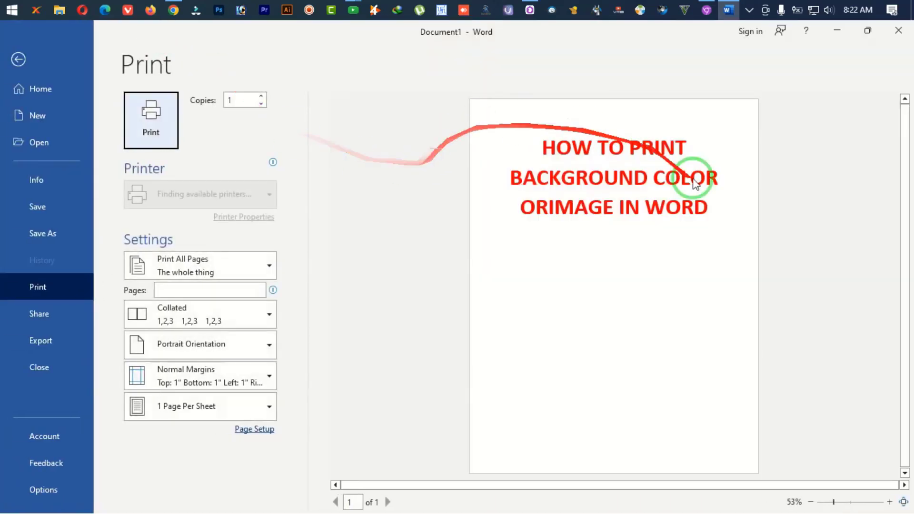
left_click(19, 59)
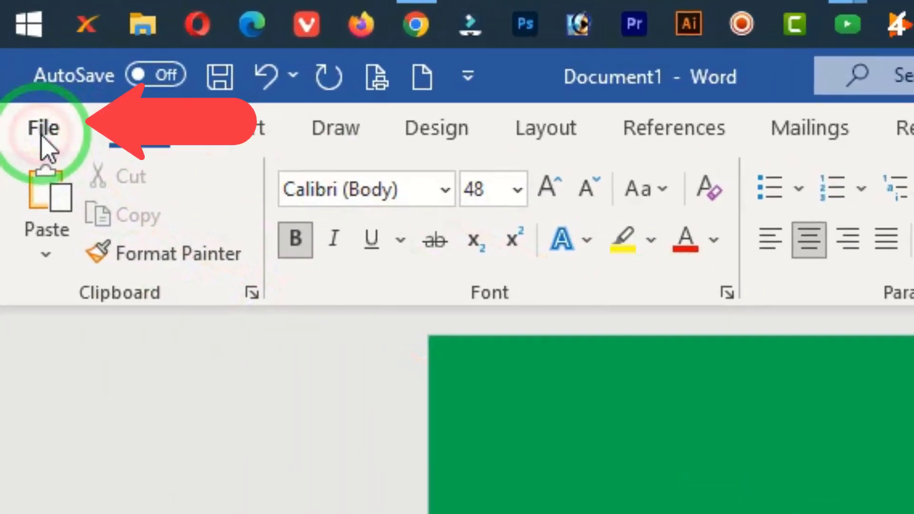
- Enable 'Print background colors and images' under File > Options > Display
left_click(18, 53)
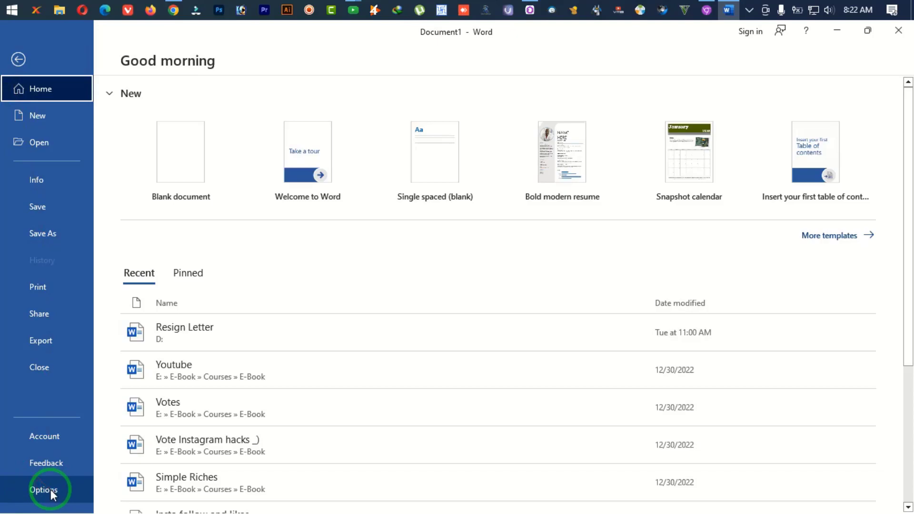
key("Escape")
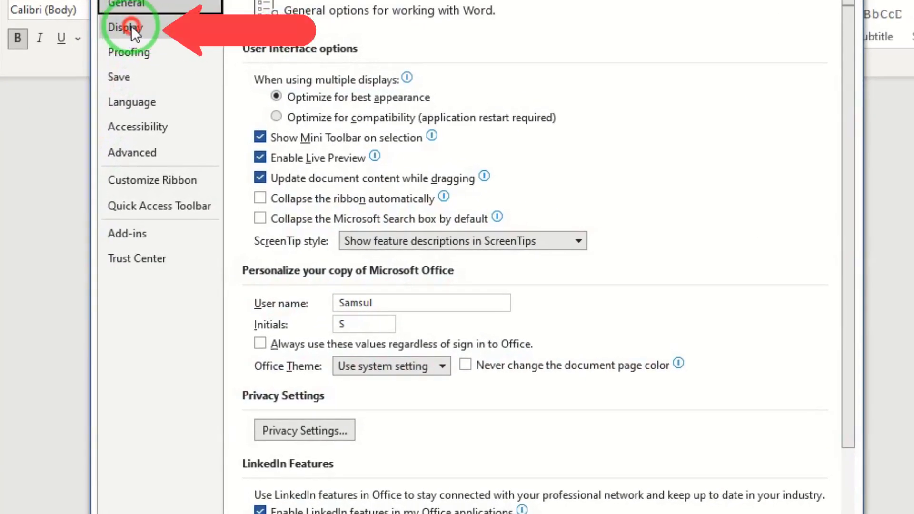
left_click(130, 25)
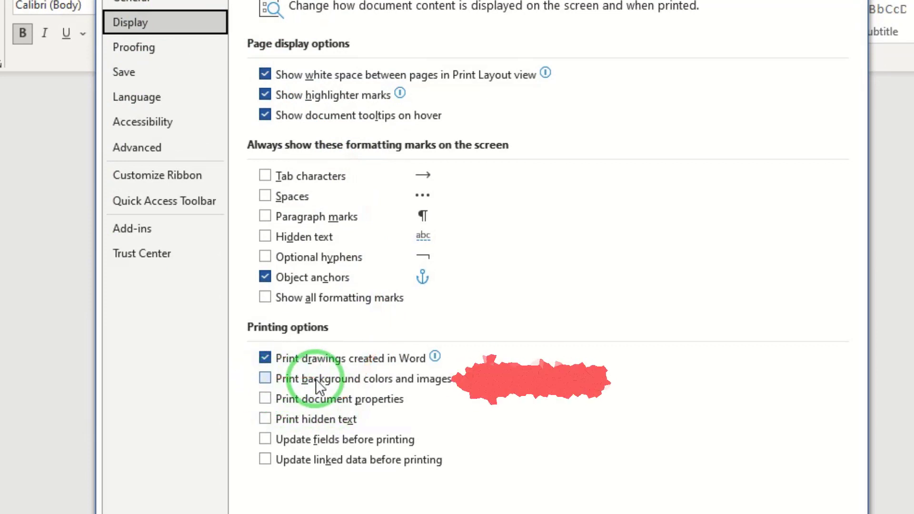
left_click(270, 381)
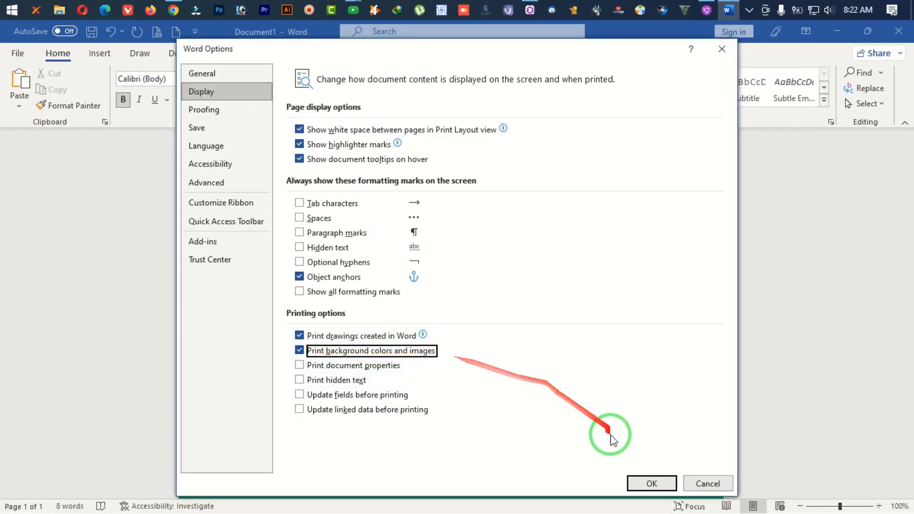
left_click(641, 483)
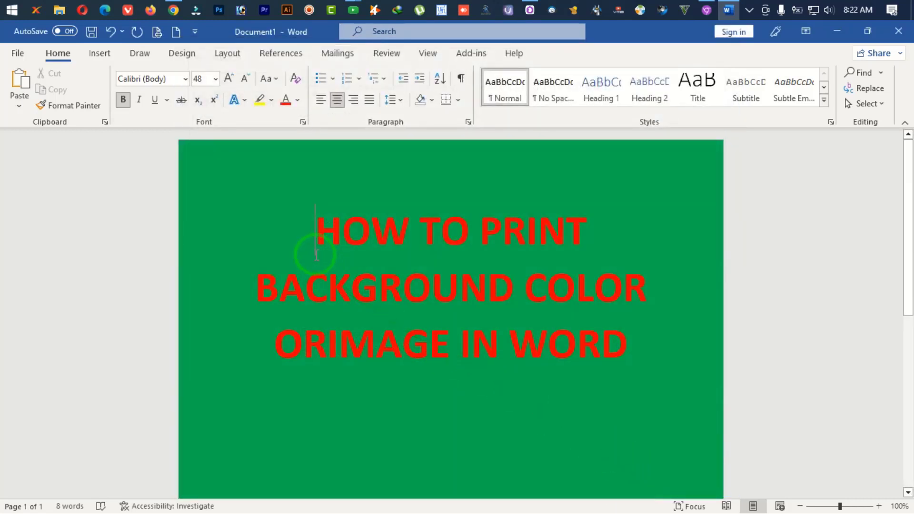
left_click(157, 32)
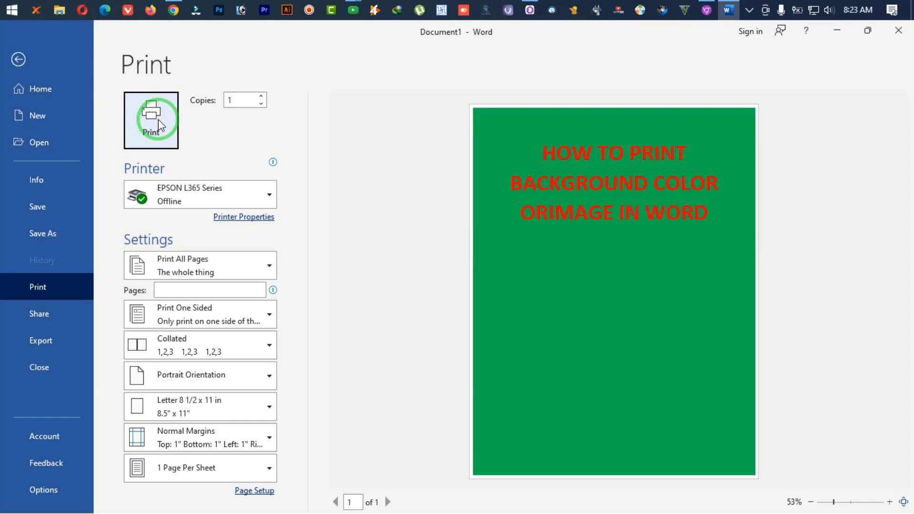
left_click(48, 71)
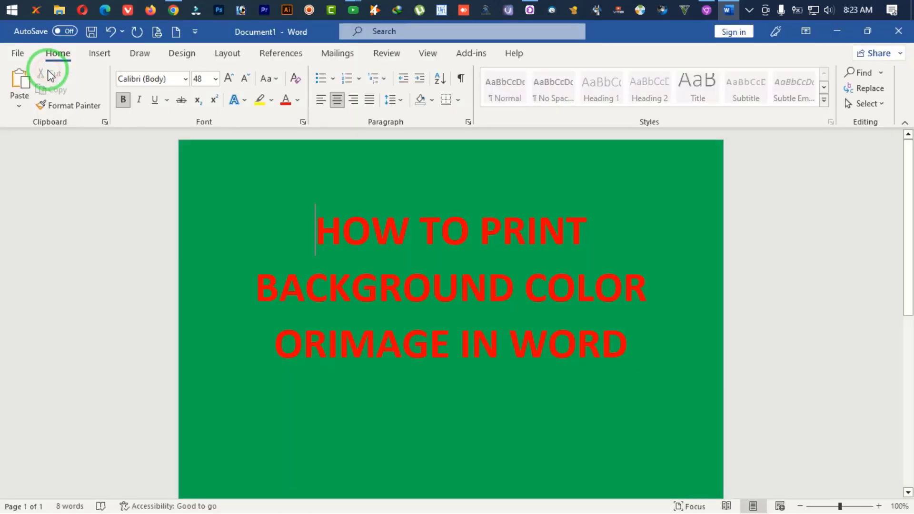
- Disable 'Print background colors and images' in Options > Display, then view Print Preview
left_click(22, 53)
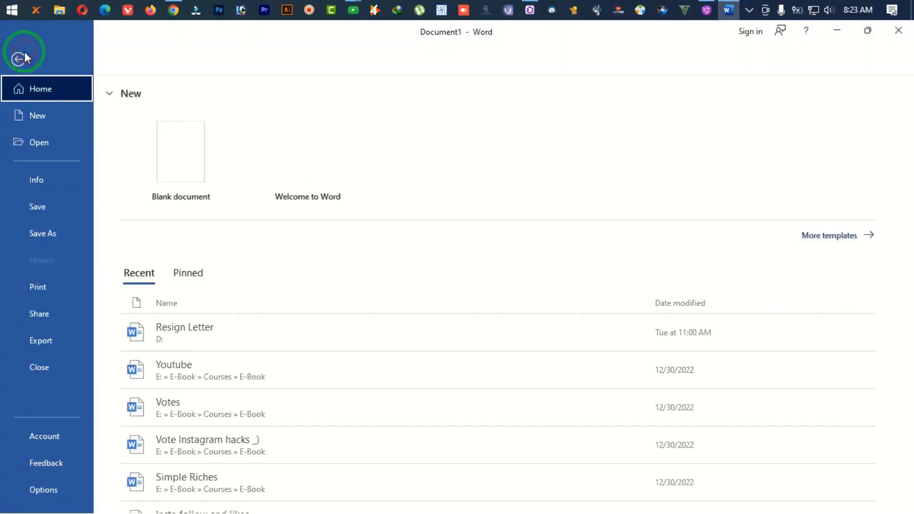
left_click(49, 482)
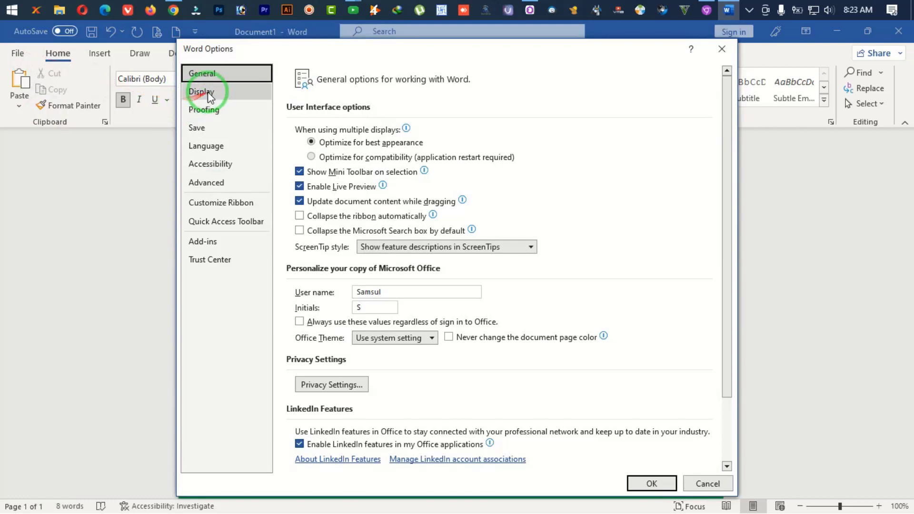
left_click(210, 95)
left_click(299, 350)
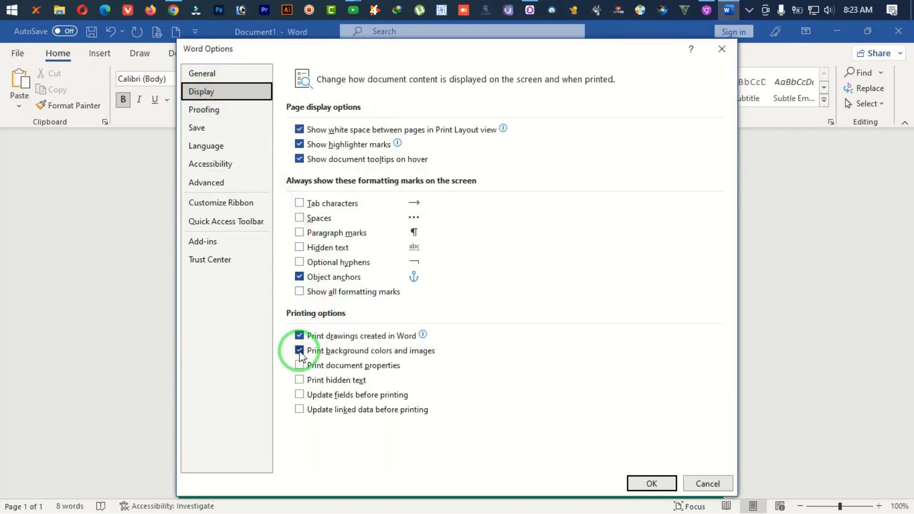
left_click(300, 351)
left_click(642, 484)
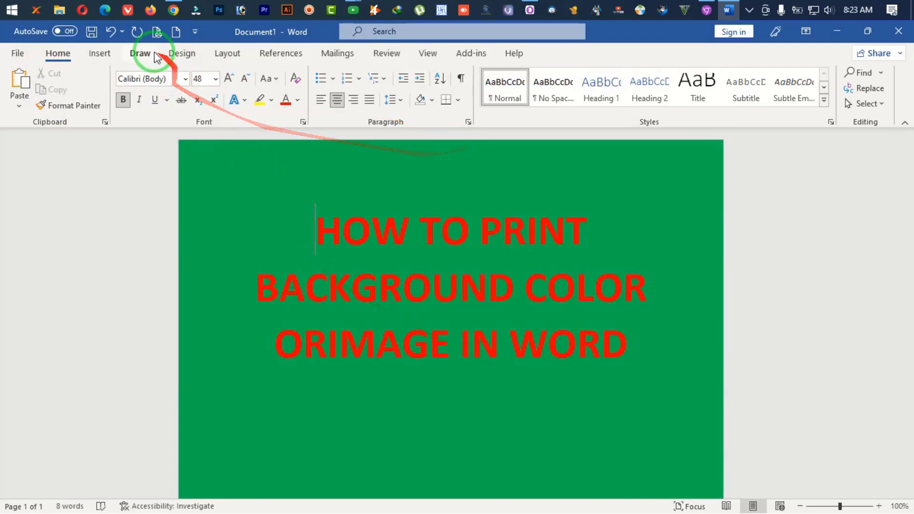
left_click(156, 32)
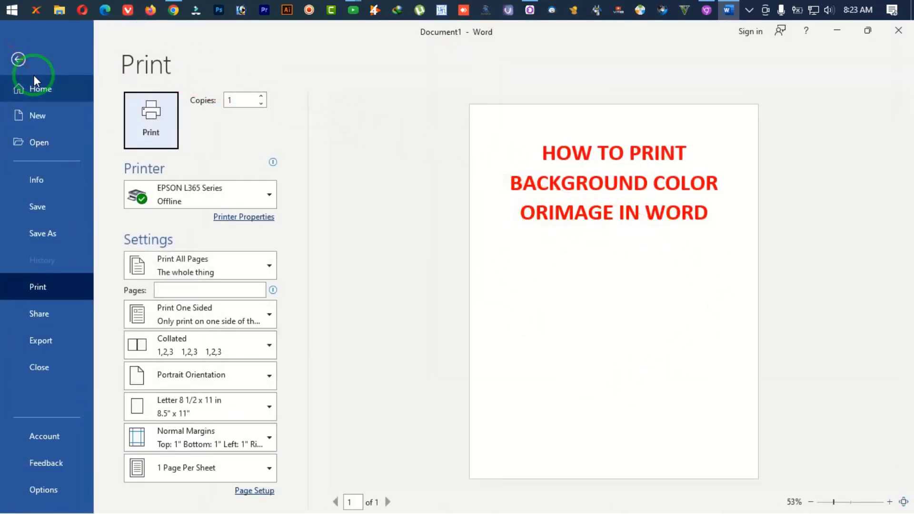
- Leave Print Preview and return to the document view
left_click(30, 63)
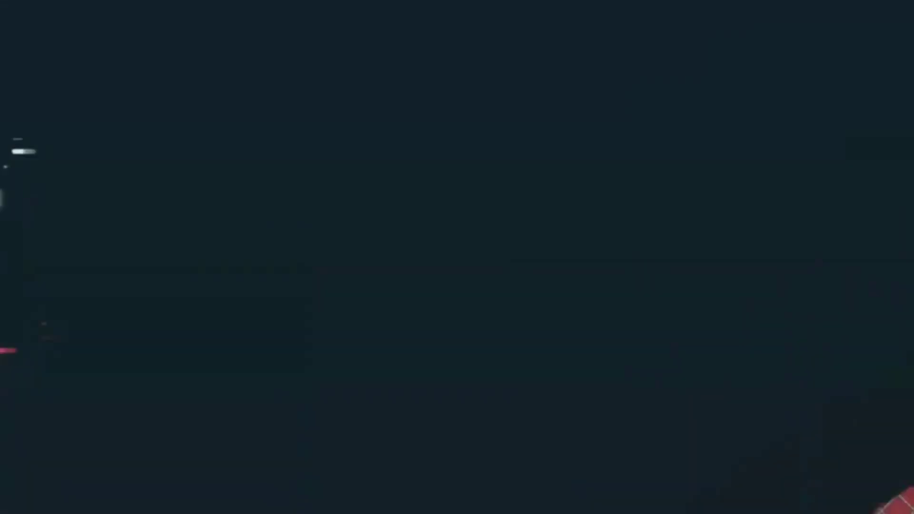